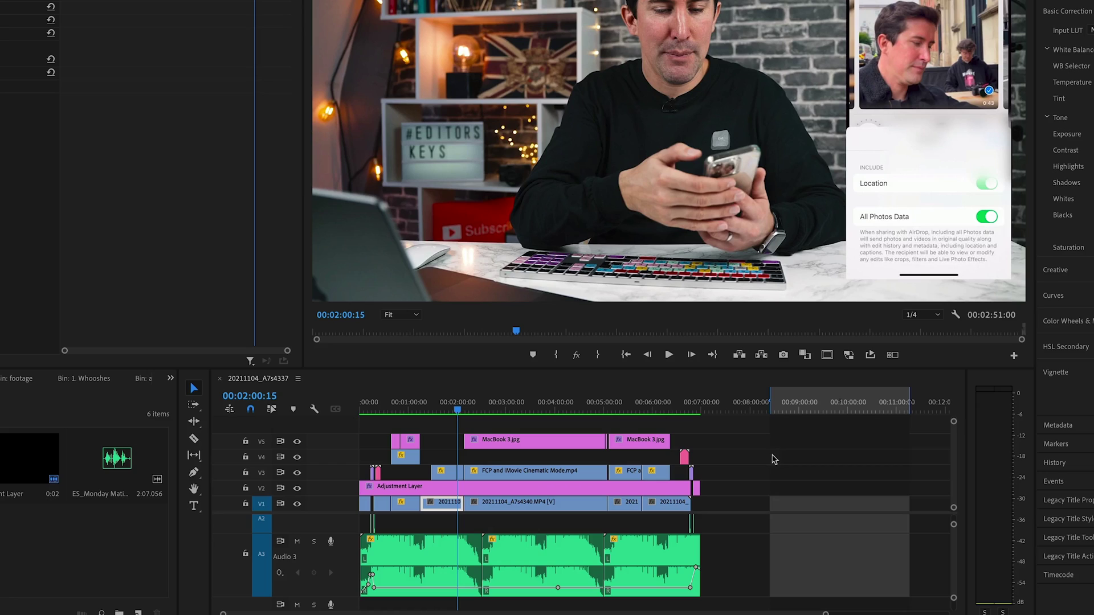
Set the sequence out point at 00:07:00:00 so the export range ends there.
click(459, 411)
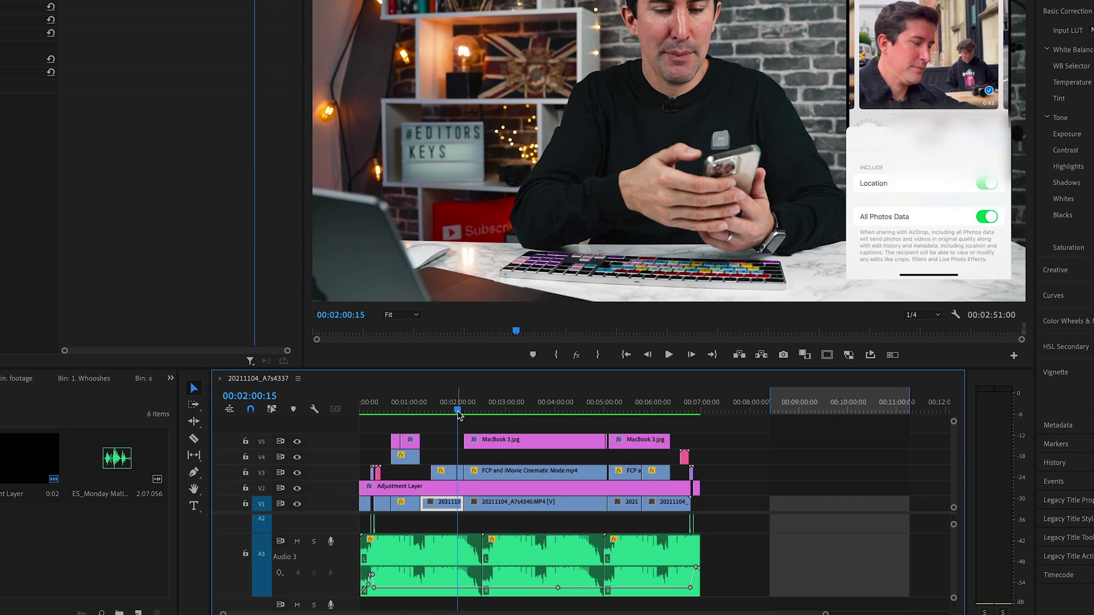
drag(459, 413, 488, 417)
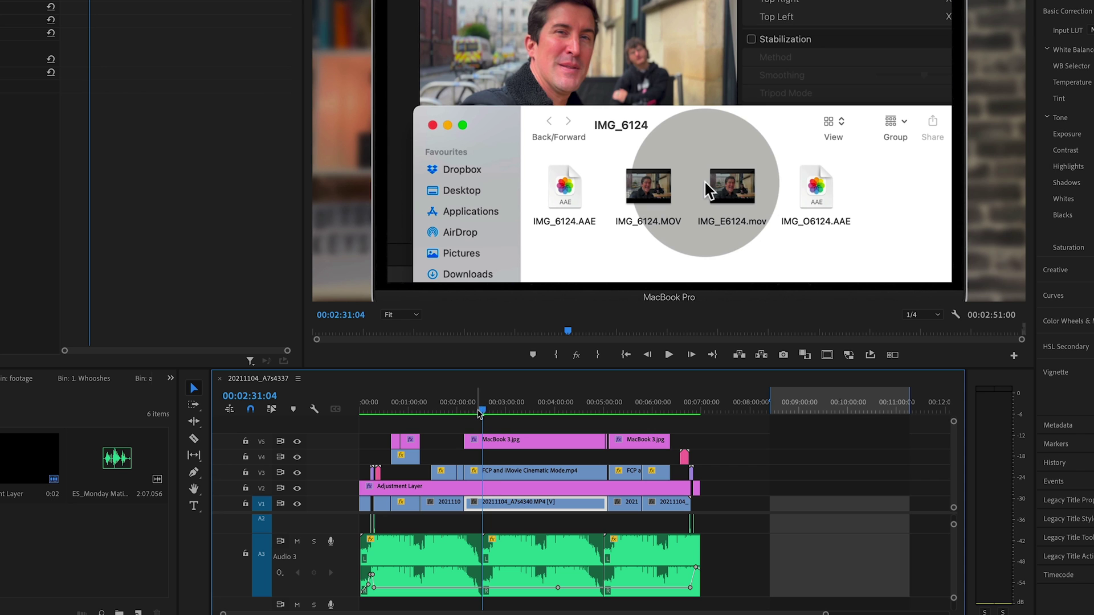
key(Home)
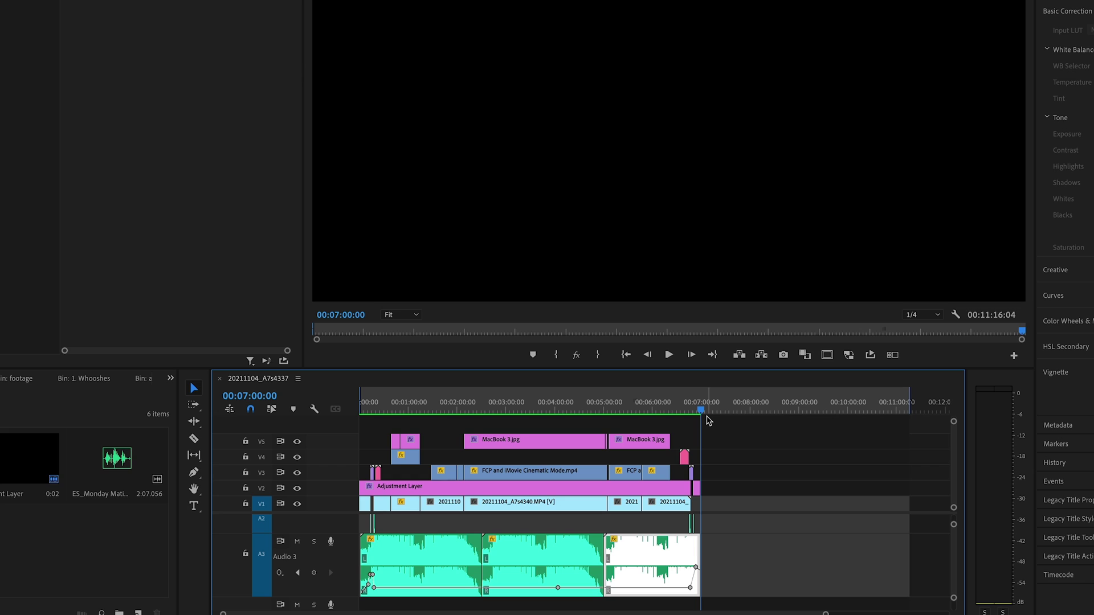
key(o)
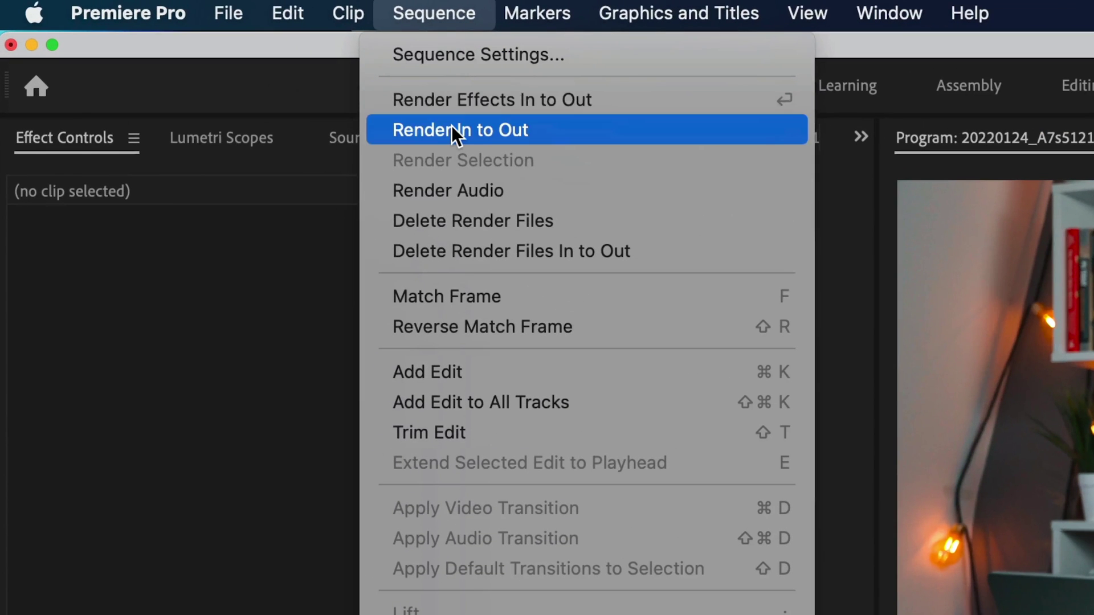
Render previews for the sequence's in-to-out range.
click(452, 130)
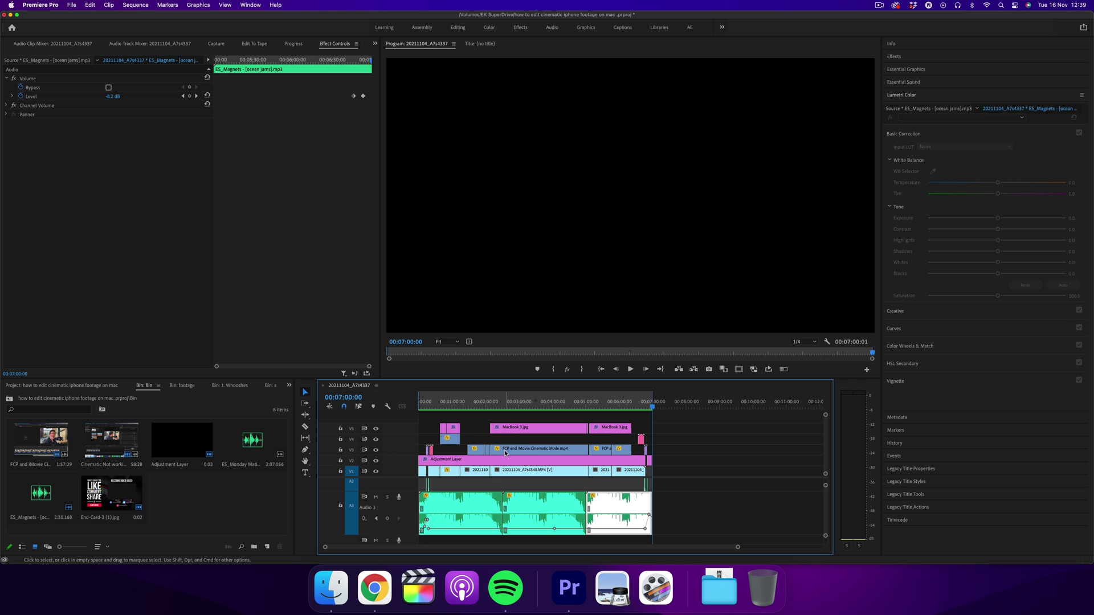
key(super+m)
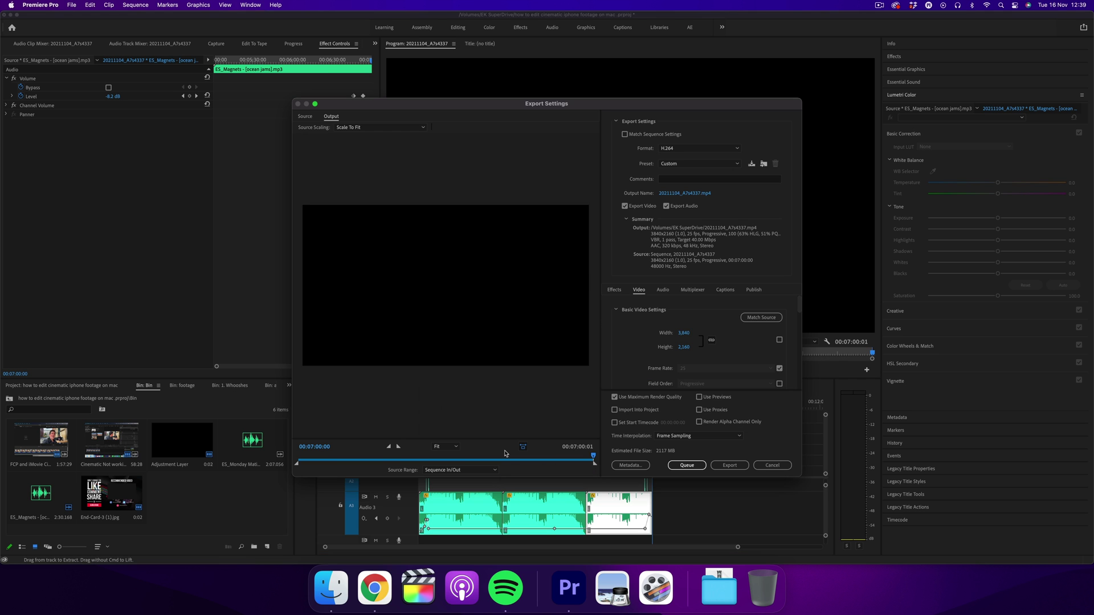
click(772, 464)
click(514, 408)
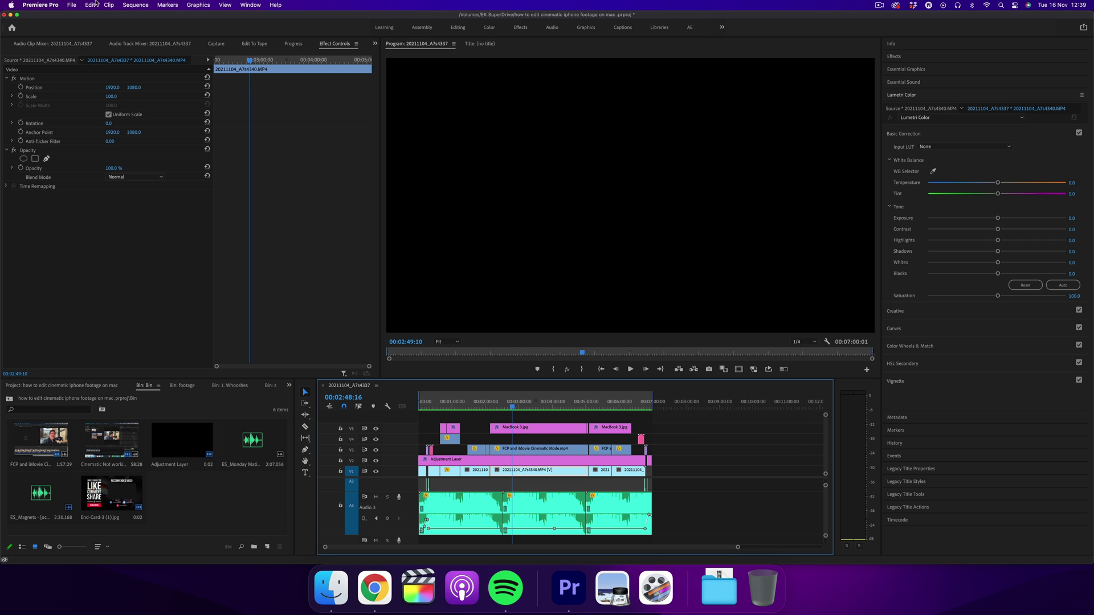
Open the sequence's media Export Settings from the File menu's Export > Media.
click(72, 5)
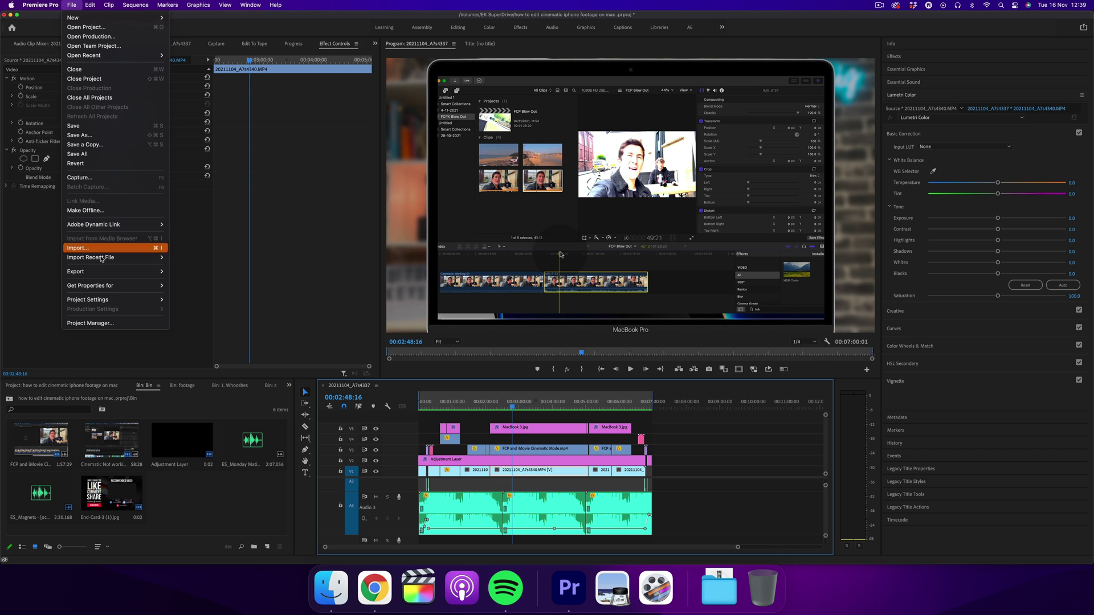
mouse_move(102, 273)
click(200, 273)
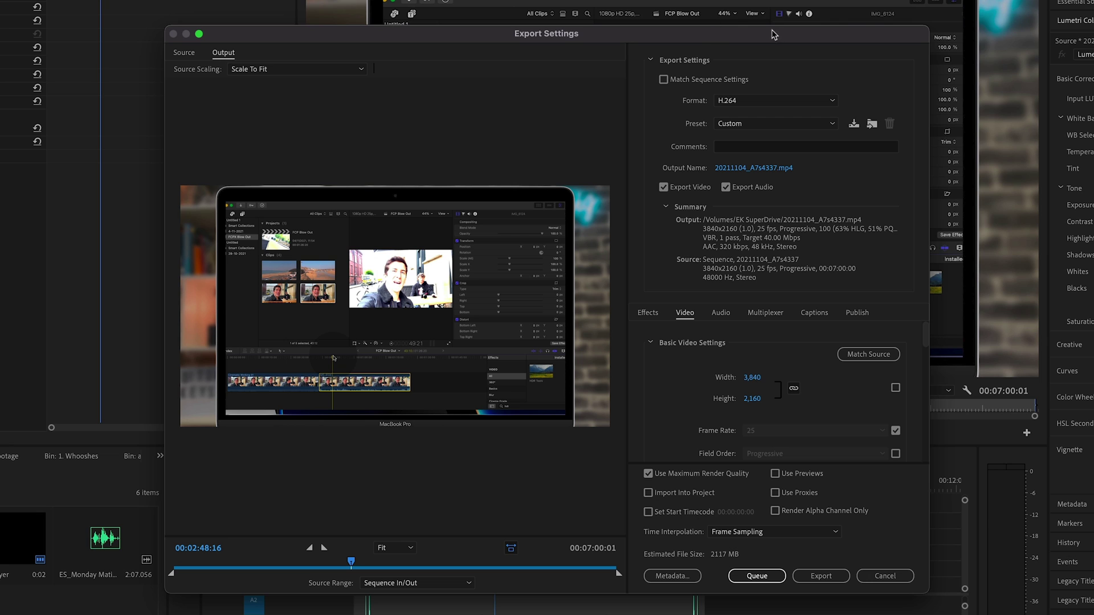
click(746, 101)
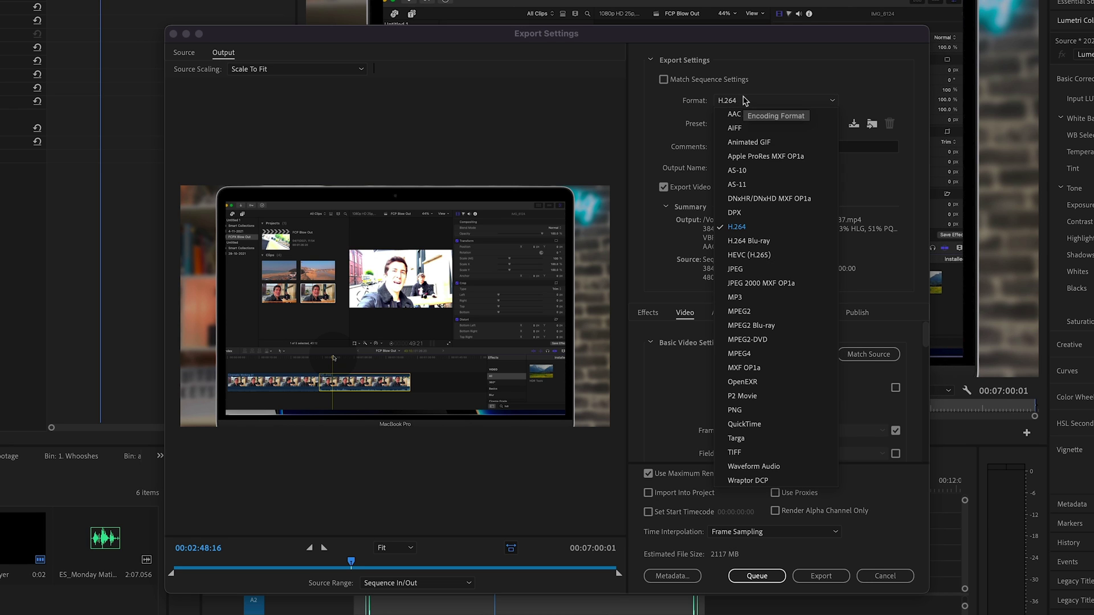
click(737, 227)
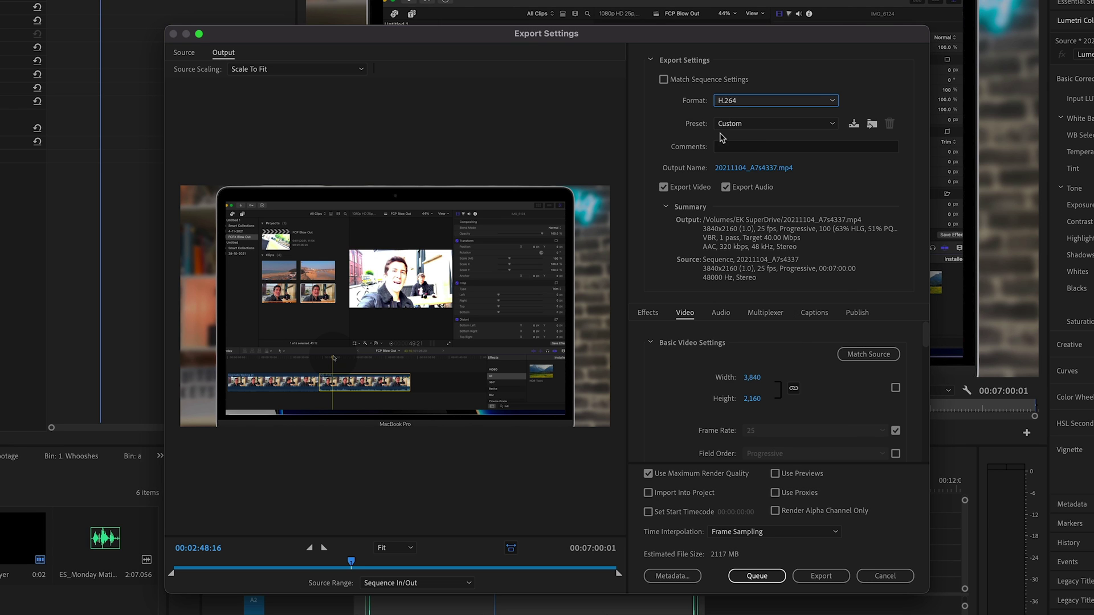
click(763, 168)
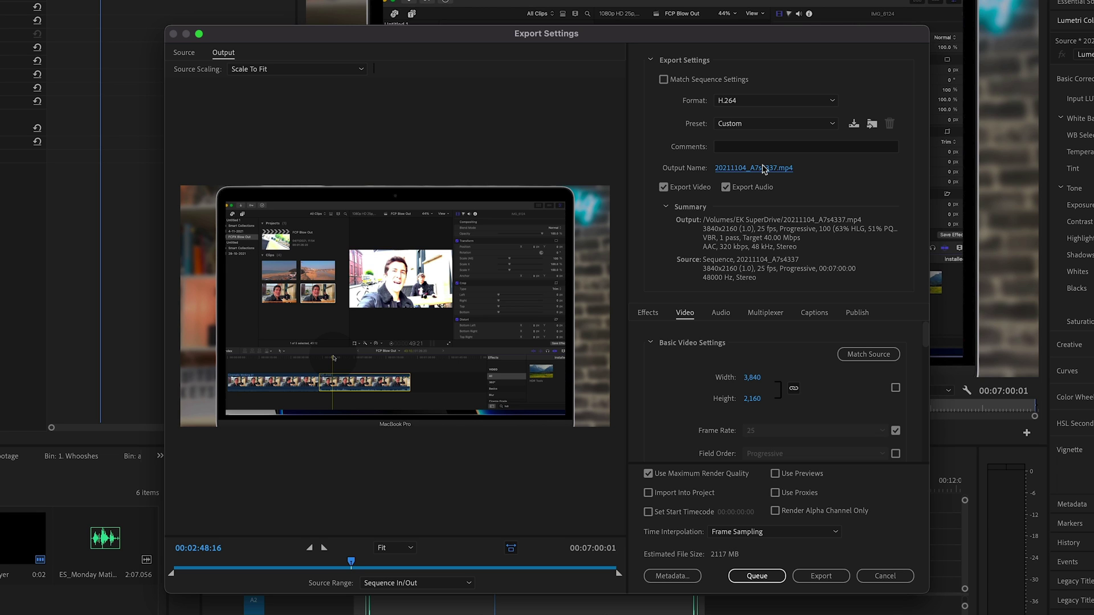
Rename the output file to 'export test' and save it to the EK SuperDrive.
click(763, 168)
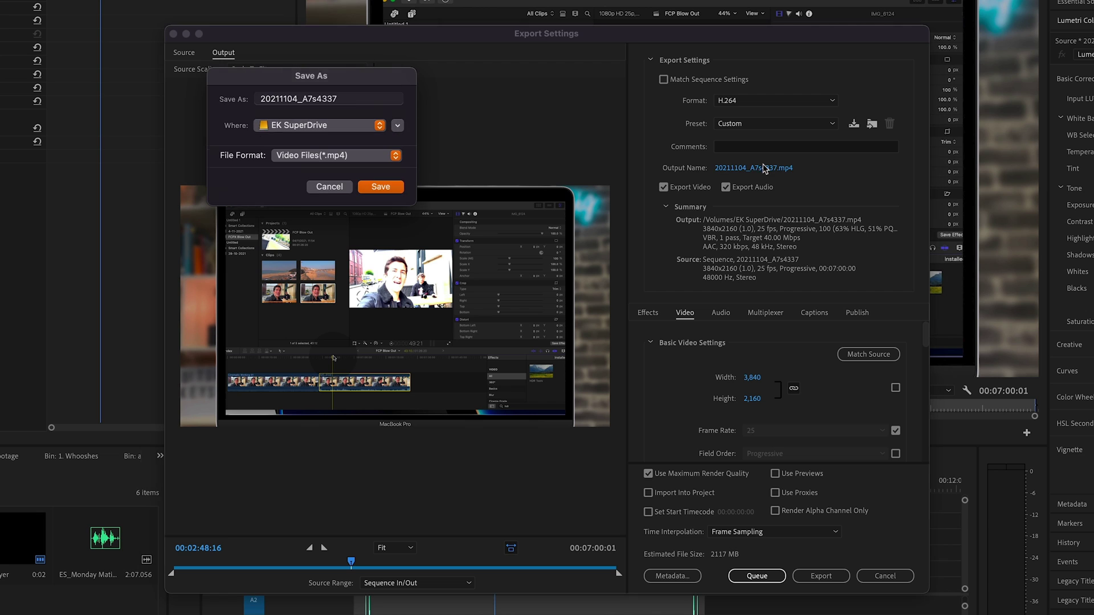
click(342, 98)
key(super+a)
text(e)
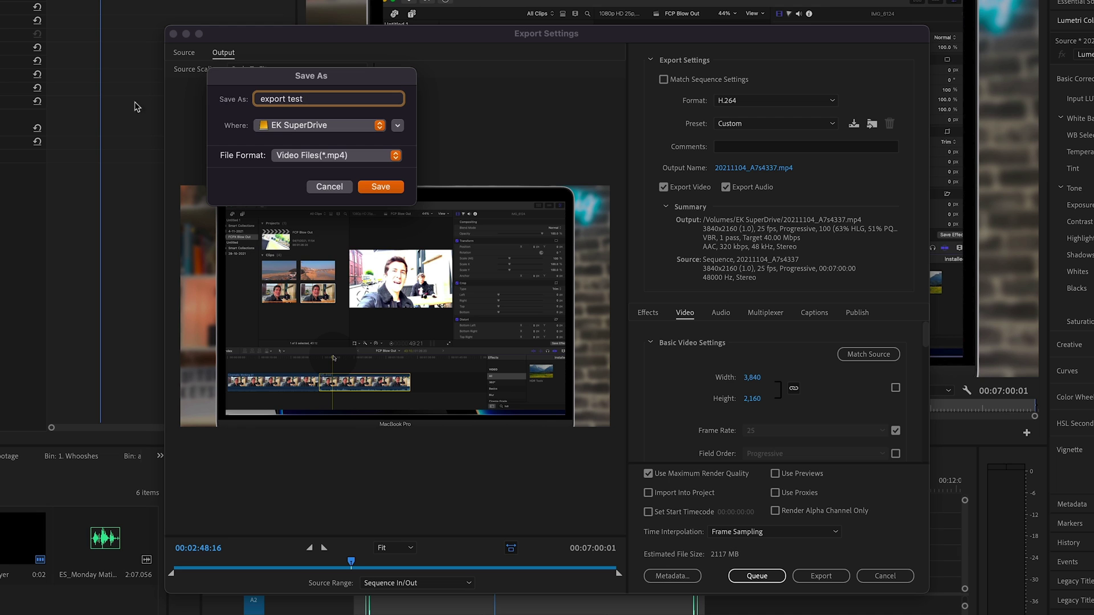
click(289, 128)
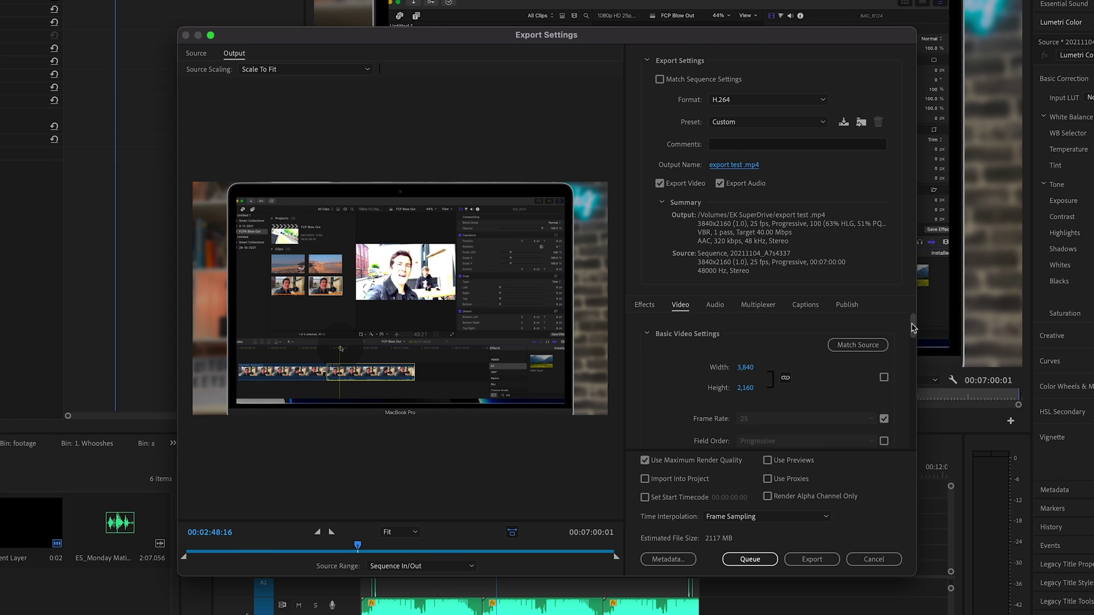
Keep the output frame size at a custom 3840x2160 in Basic Video Settings.
scroll(1020, 289, down, 1)
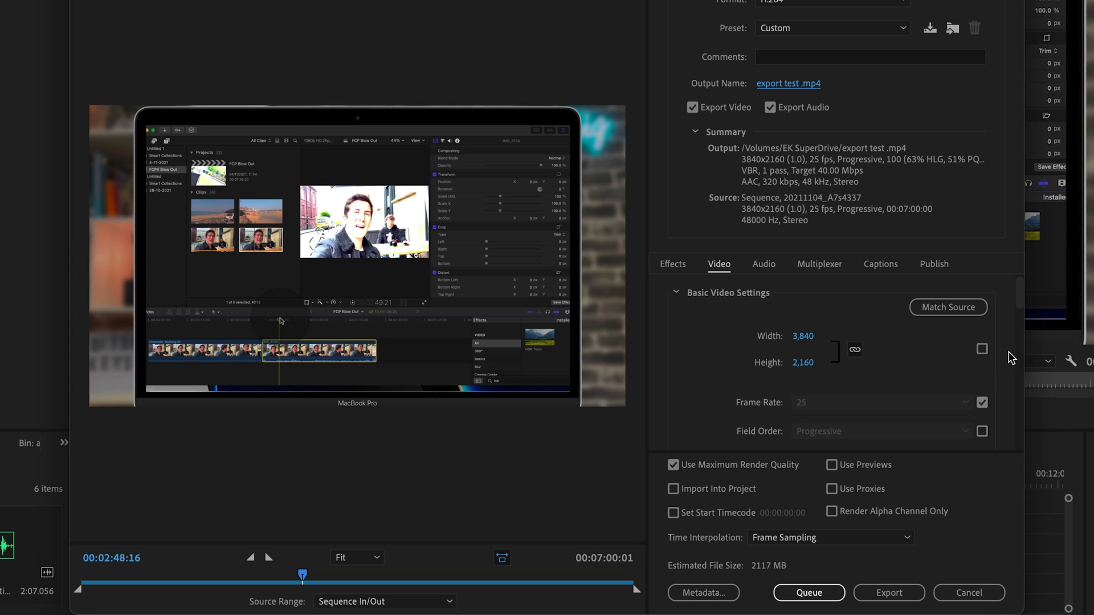
click(982, 347)
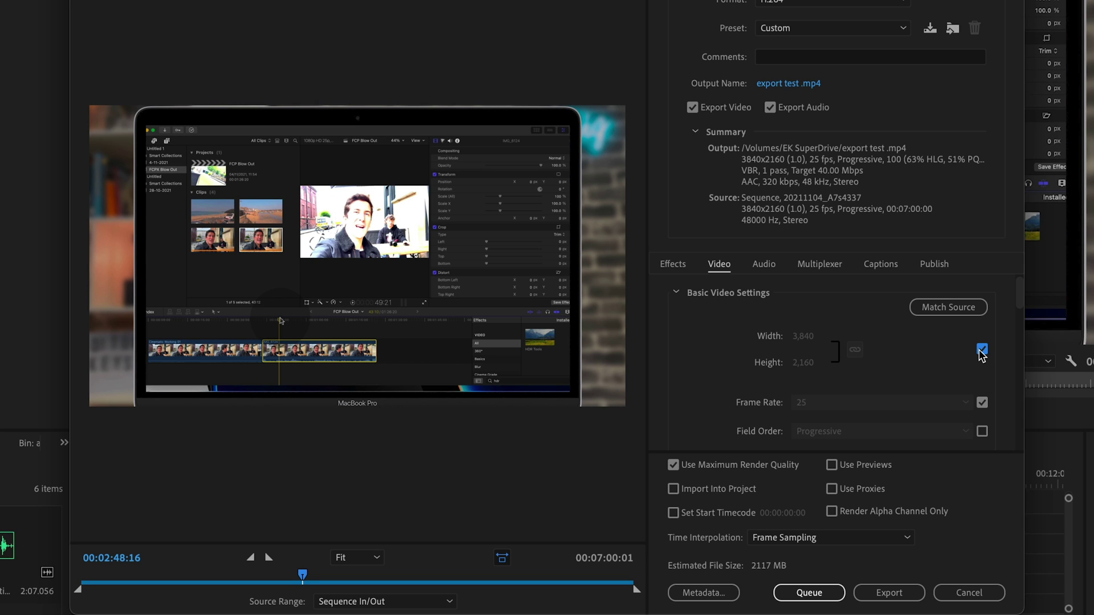
click(980, 350)
scroll(1020, 298, down, 2)
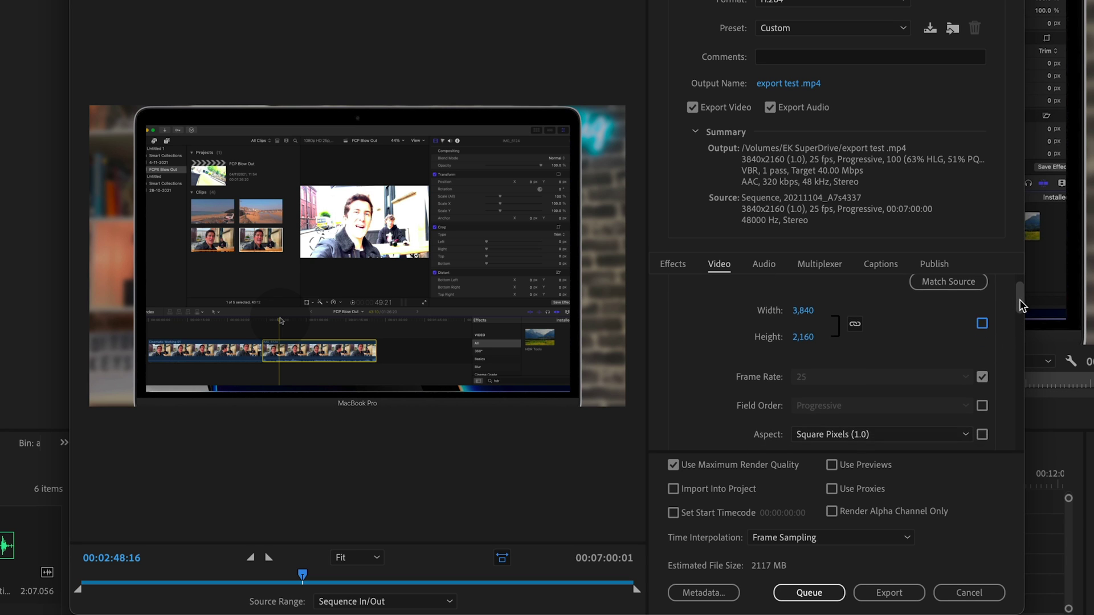
scroll(1020, 298, up, 2)
scroll(925, 339, down, 2)
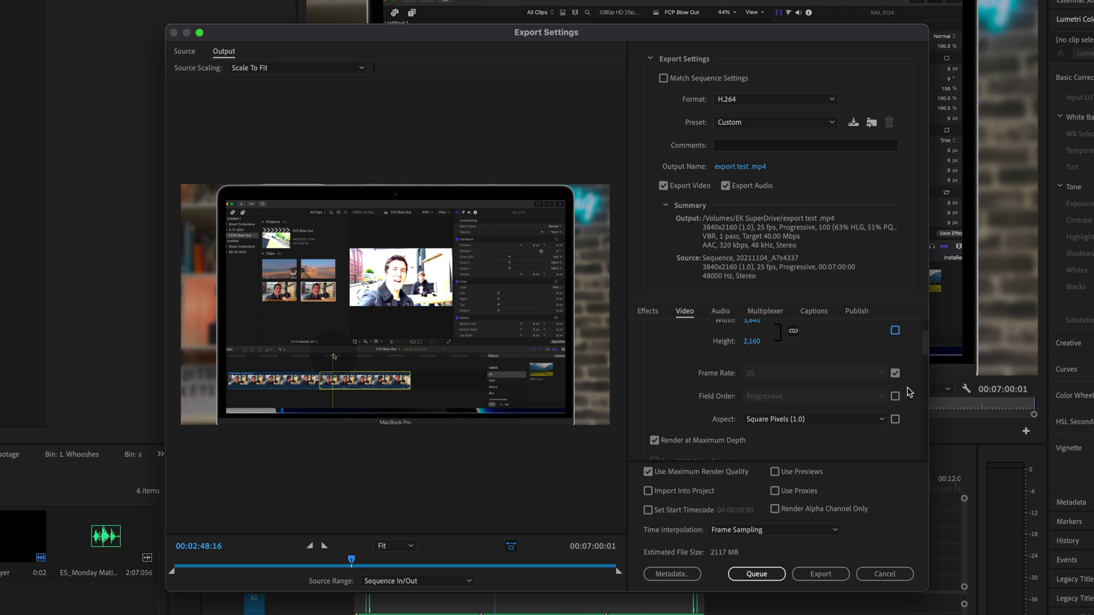
scroll(926, 348, down, 2)
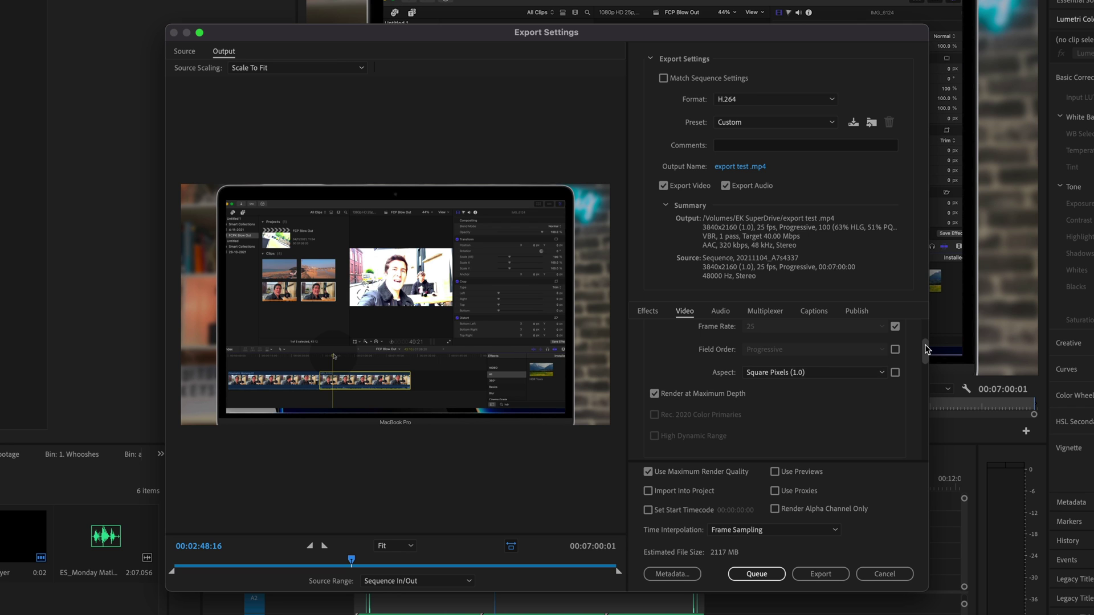
Enable Render at Maximum Depth and keep Performance on Hardware Encoding.
click(655, 395)
drag(925, 362, 926, 380)
click(864, 375)
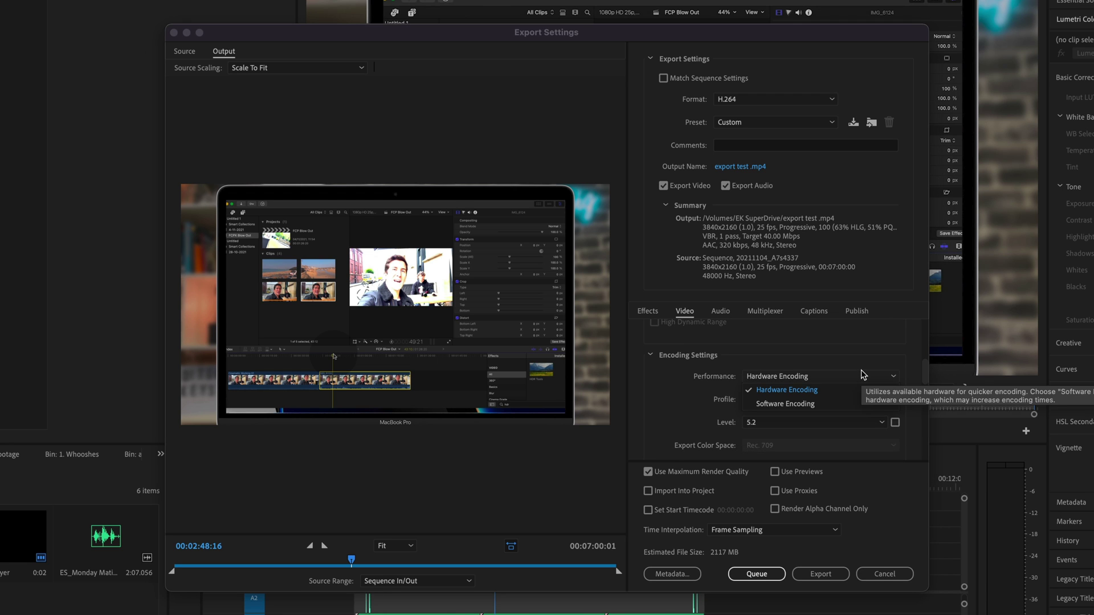
click(812, 392)
Keep the H.264 profile at High with level 5.2.
click(789, 400)
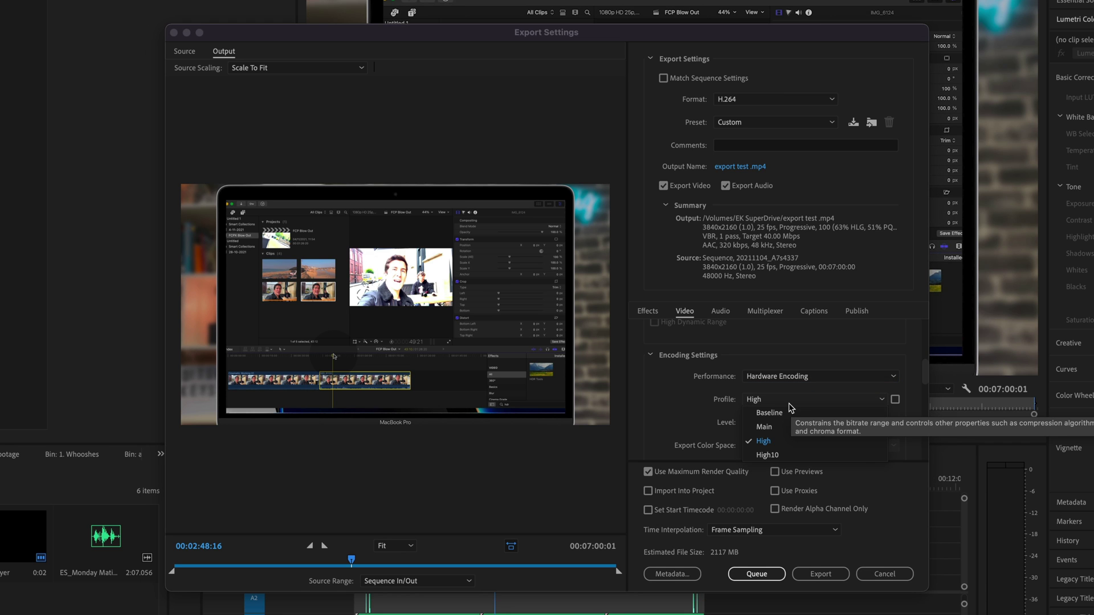
click(764, 441)
scroll(924, 390, down, 3)
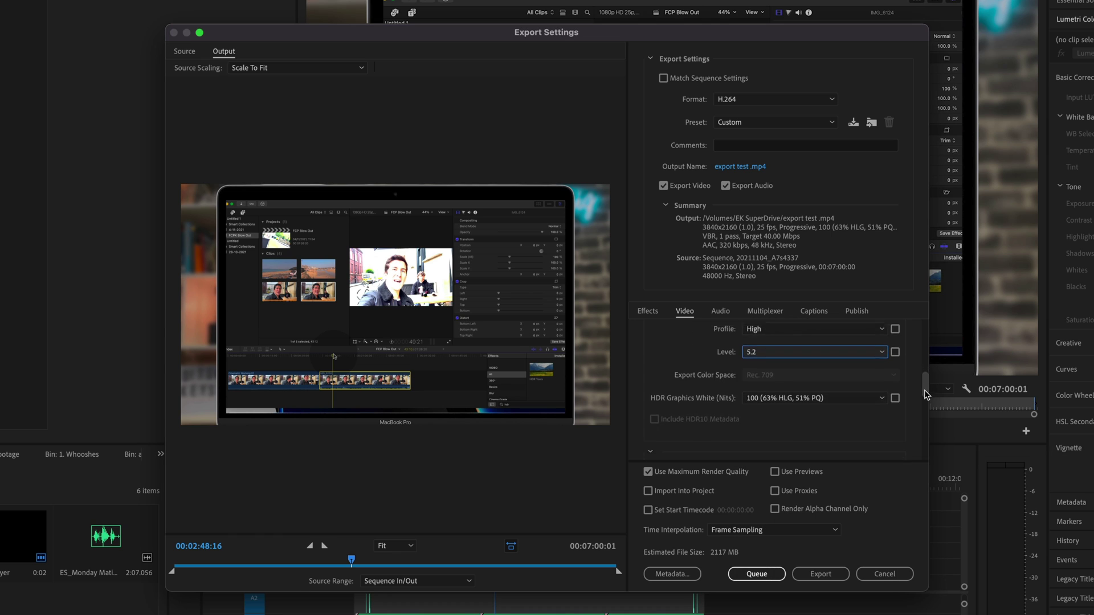
drag(924, 390, 922, 445)
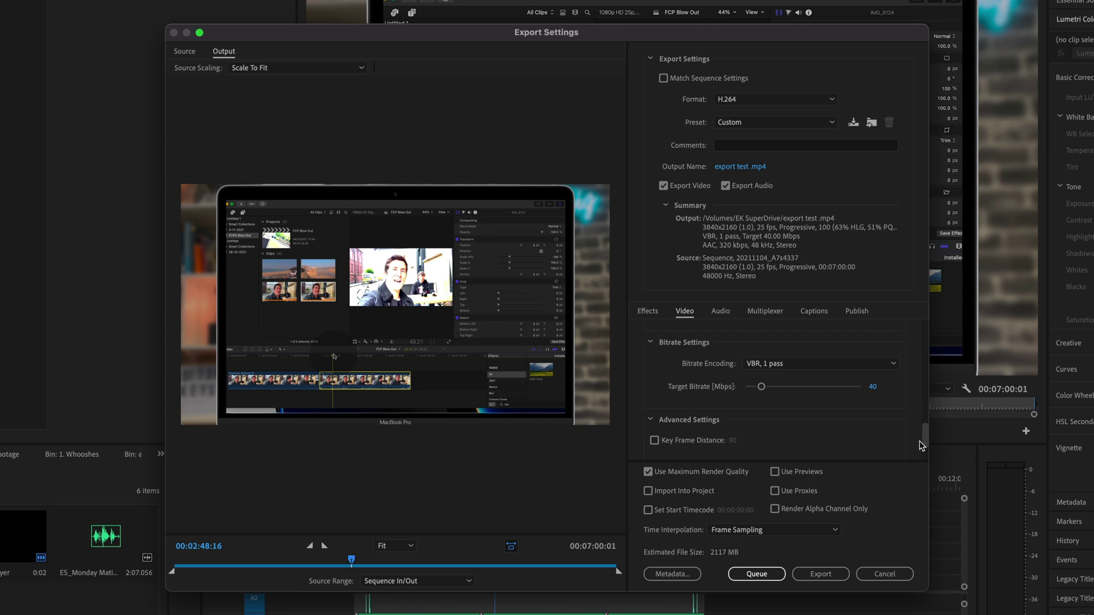
Switch bitrate encoding to CBR with a 90 Mbps target bitrate.
click(776, 367)
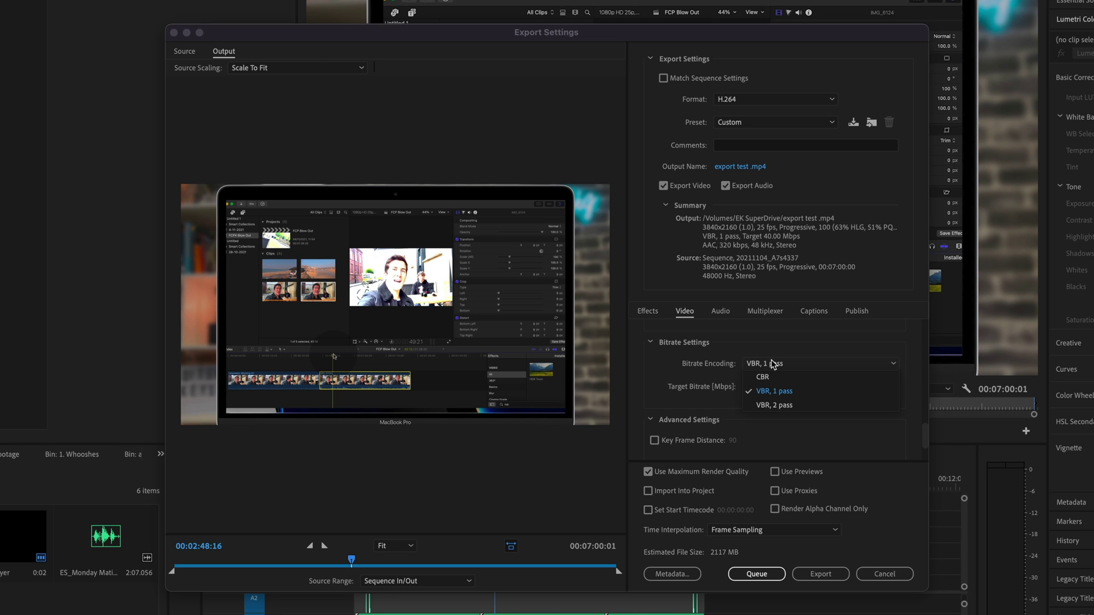
click(765, 379)
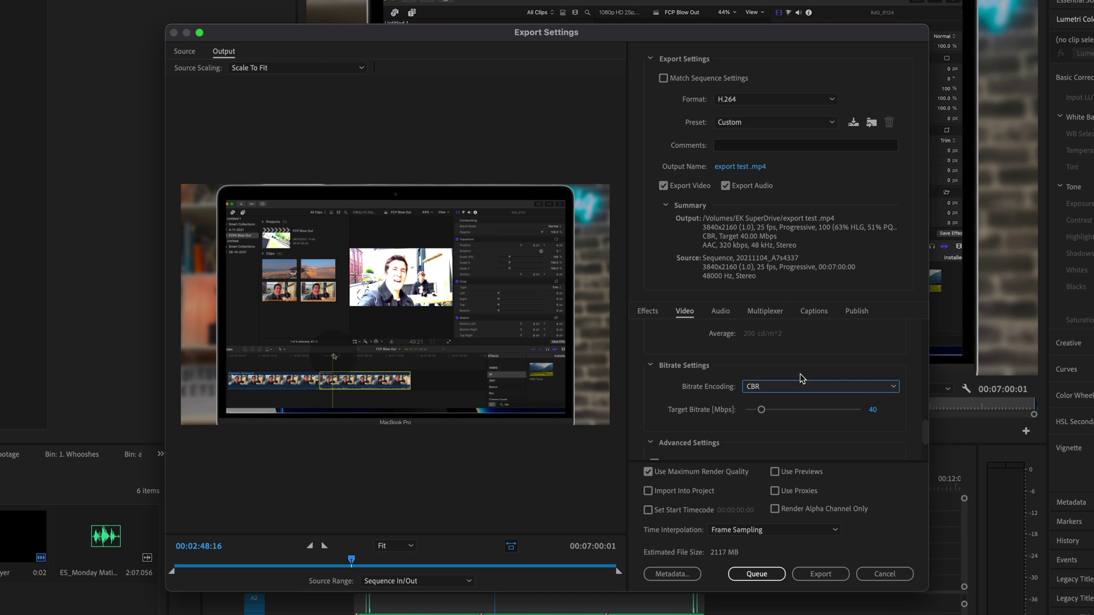
scroll(925, 432, down, 1)
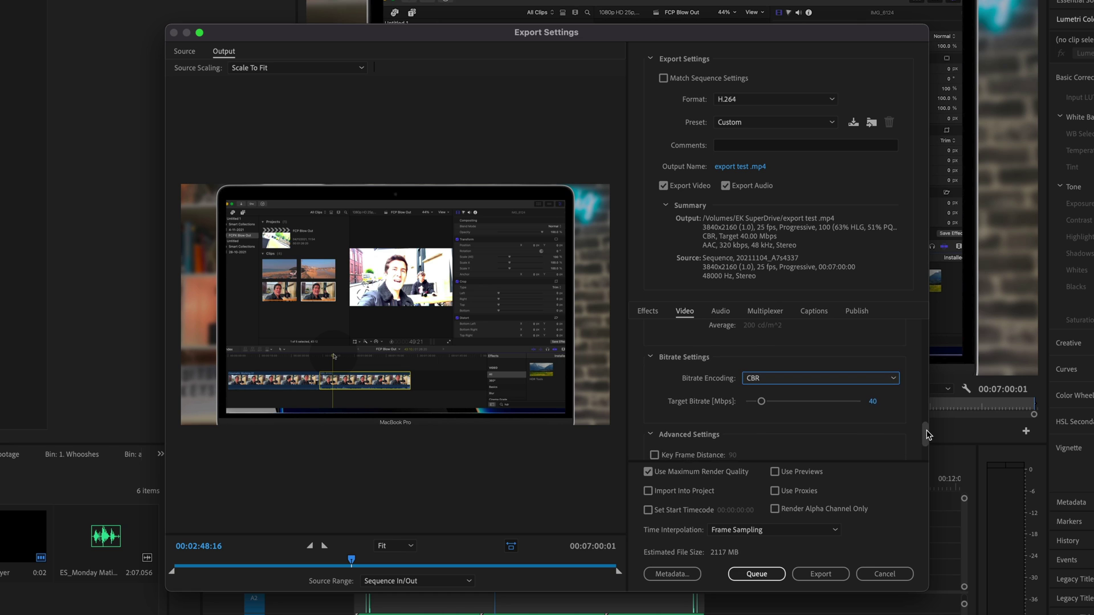
click(871, 403)
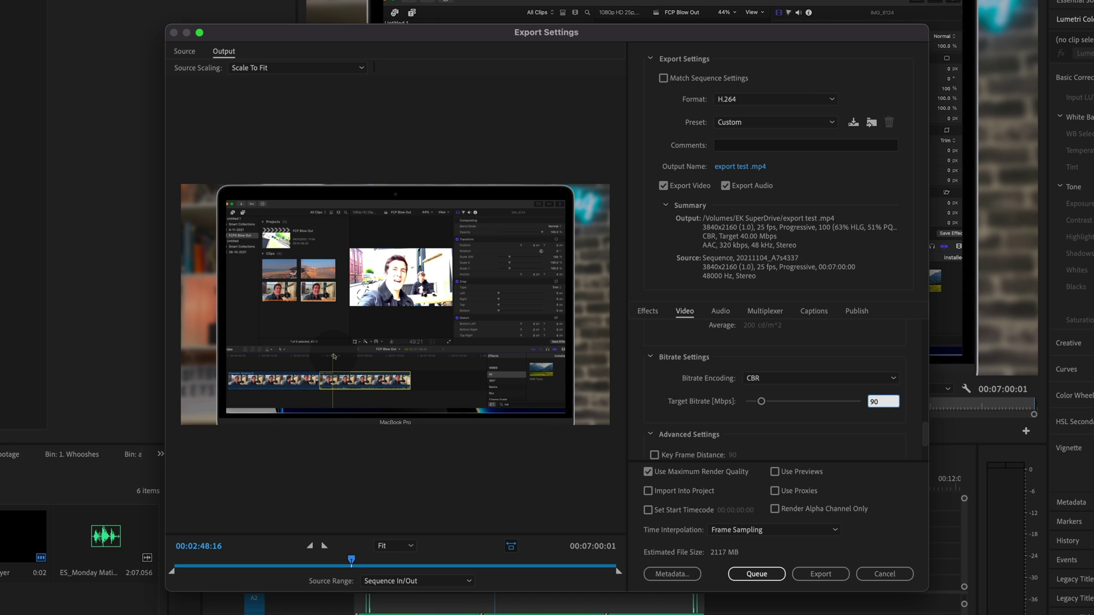
key(Return)
Try another target bitrate to compare file size, then restore 90 Mbps.
mouse_move(780, 402)
mouse_down()
mouse_move(768, 403)
mouse_move(796, 402)
mouse_up()
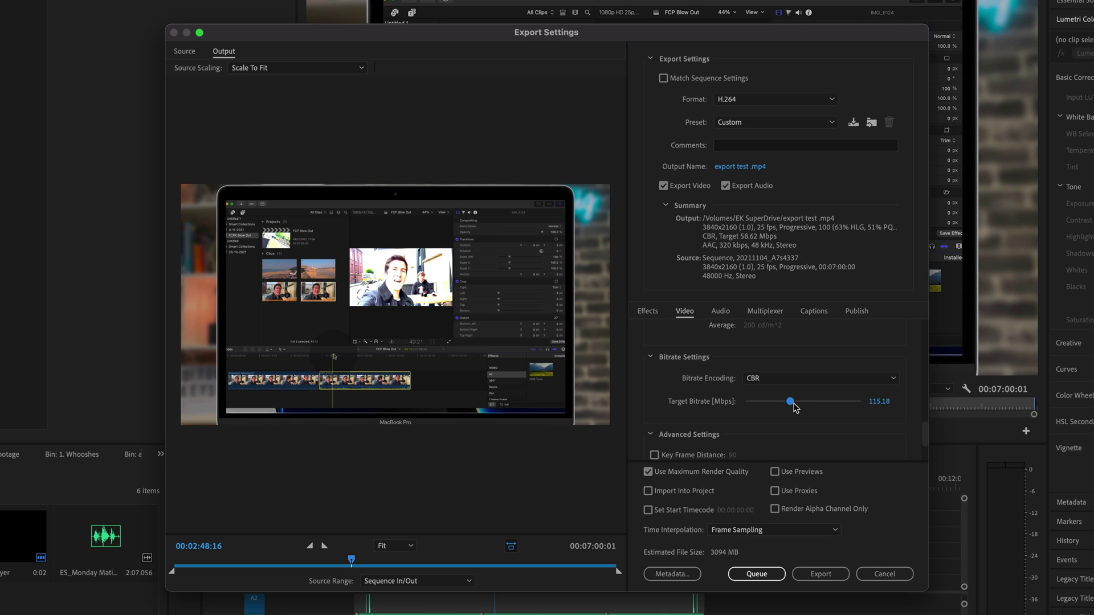
click(873, 402)
text(90)
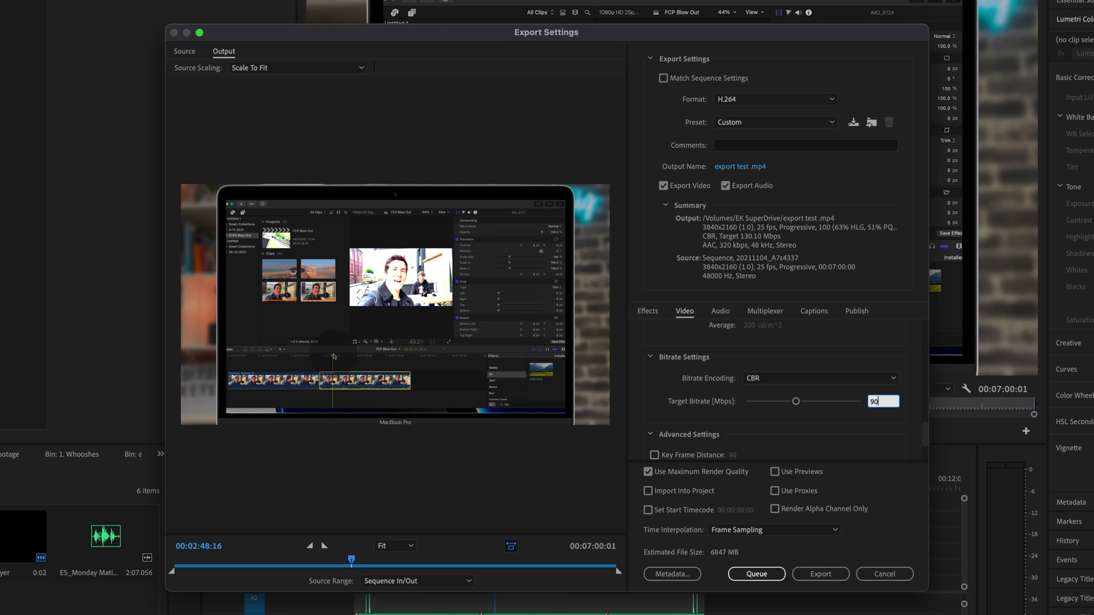
key(Return)
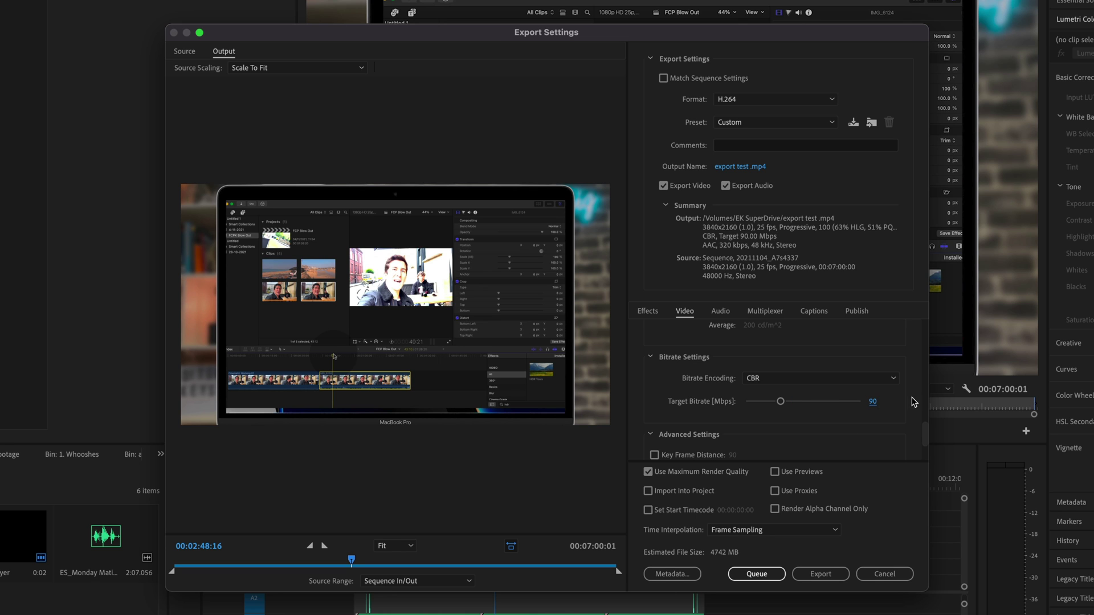
drag(925, 435, 926, 450)
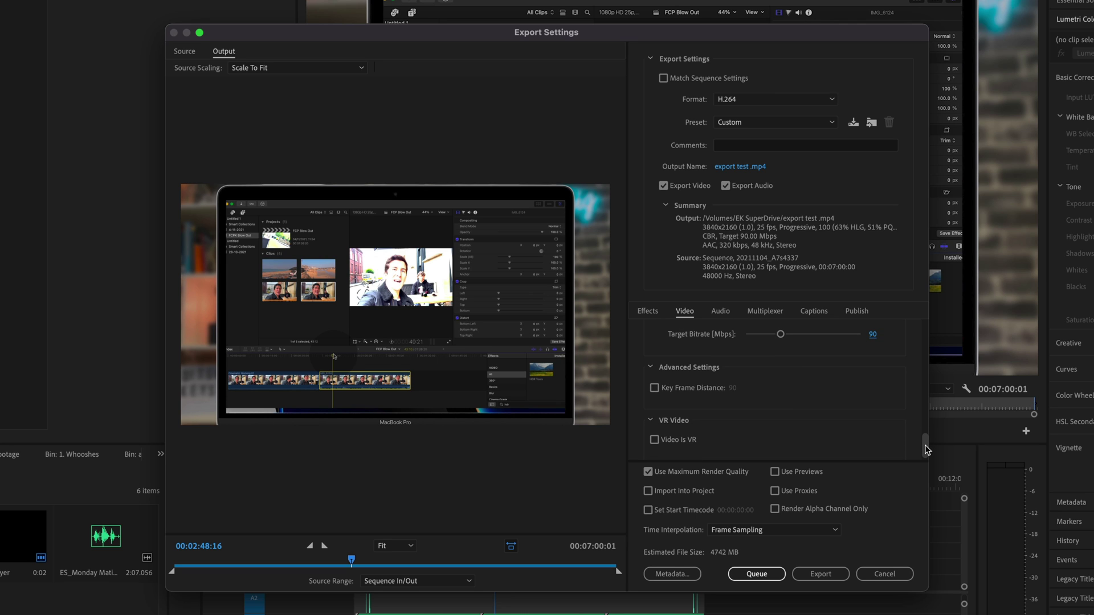
drag(926, 450, 926, 456)
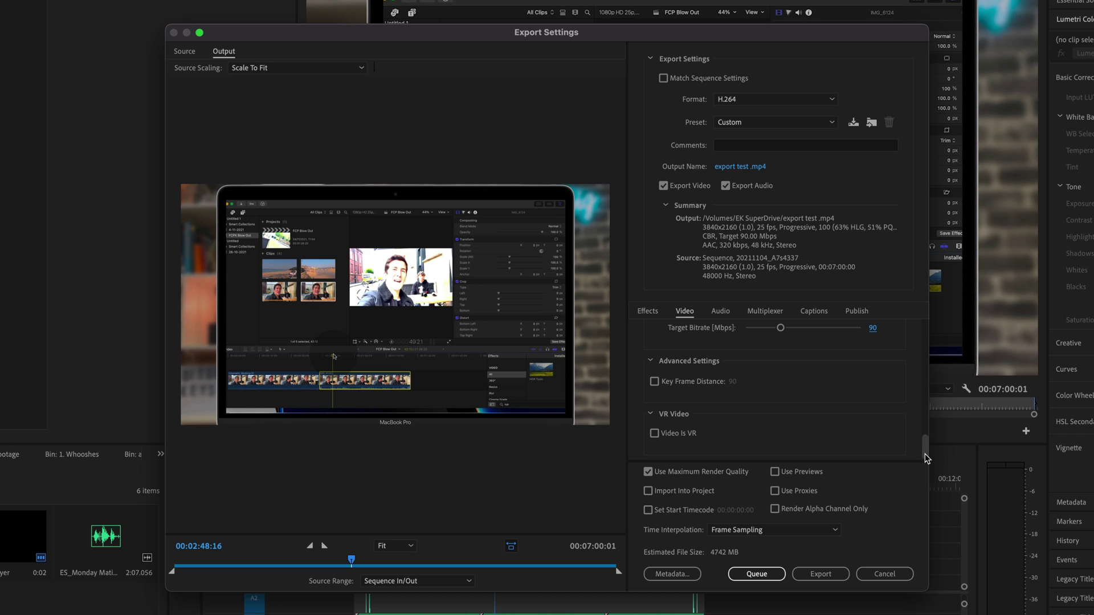
click(648, 472)
click(720, 312)
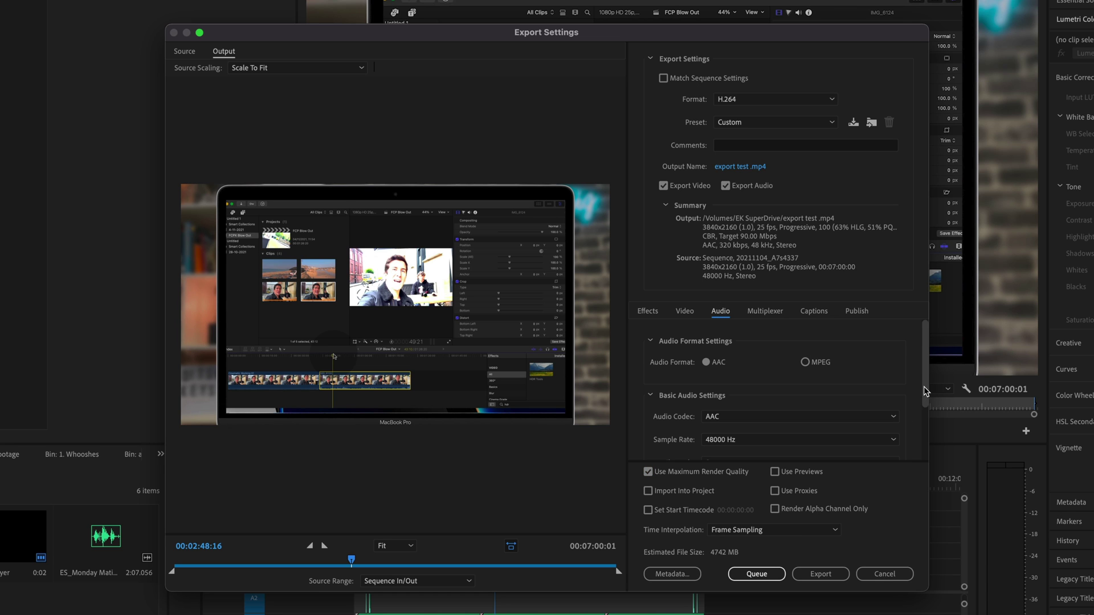
drag(925, 387, 930, 414)
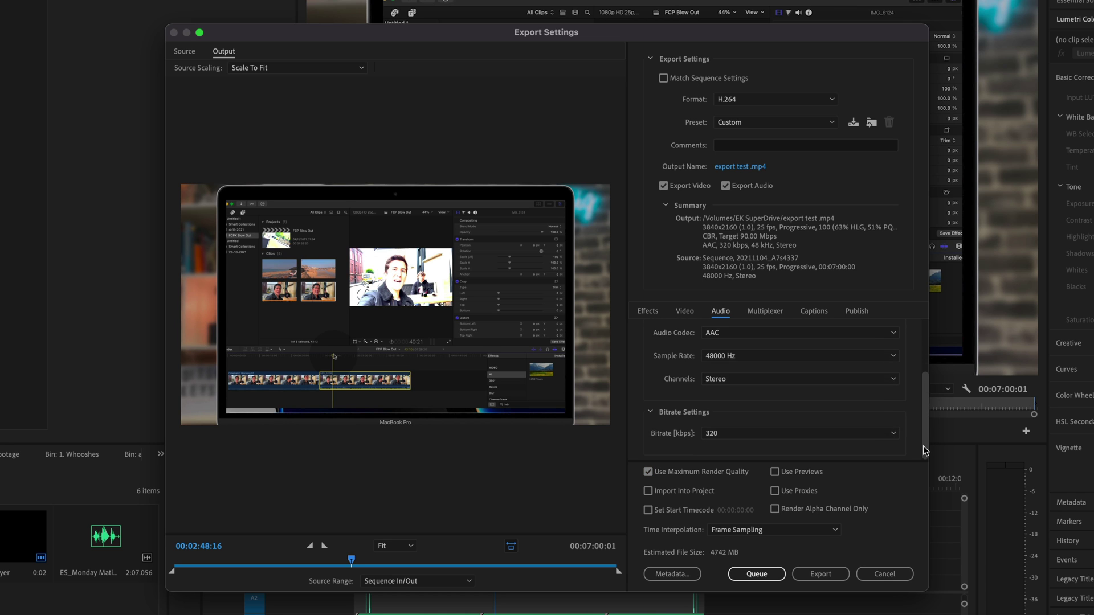
scroll(798, 398, up, 3)
click(684, 311)
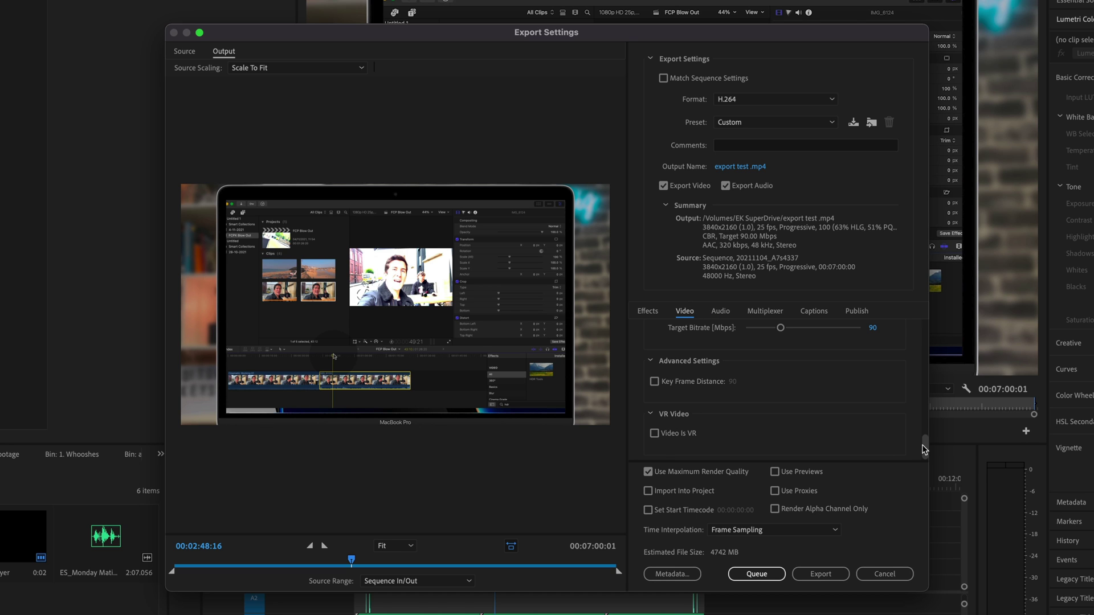
Save the export settings as a preset named 'high 4k export' and keep it selected.
click(853, 124)
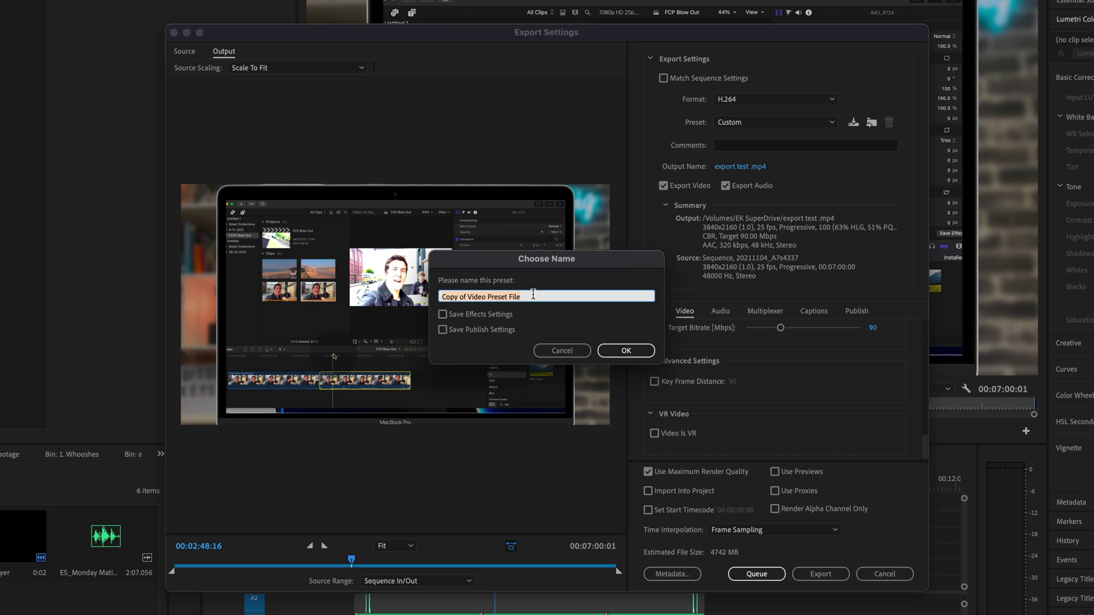
text(b)
click(618, 353)
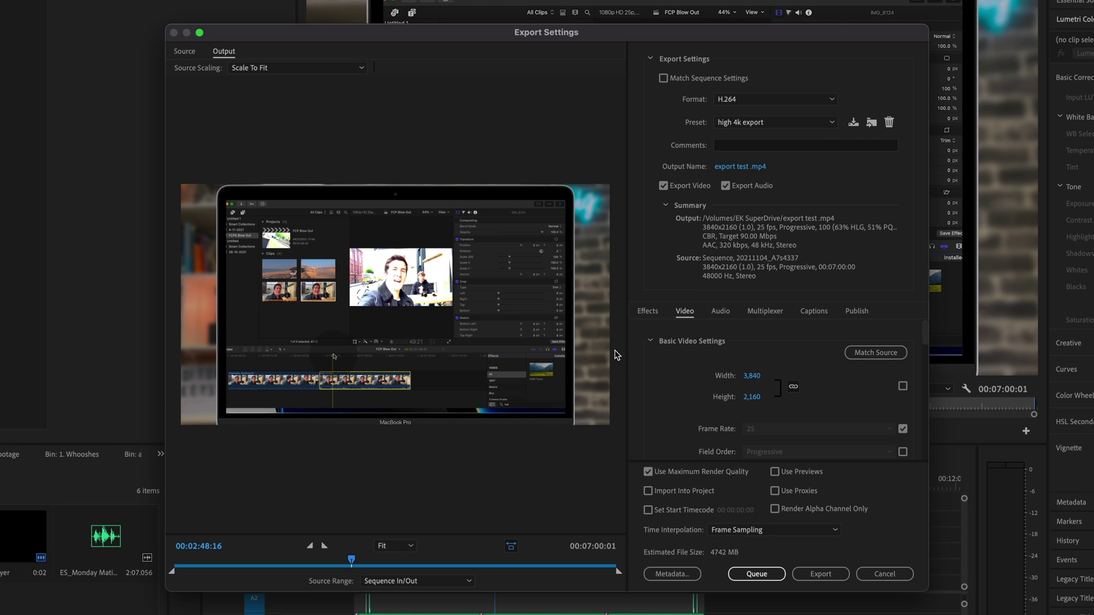
click(763, 125)
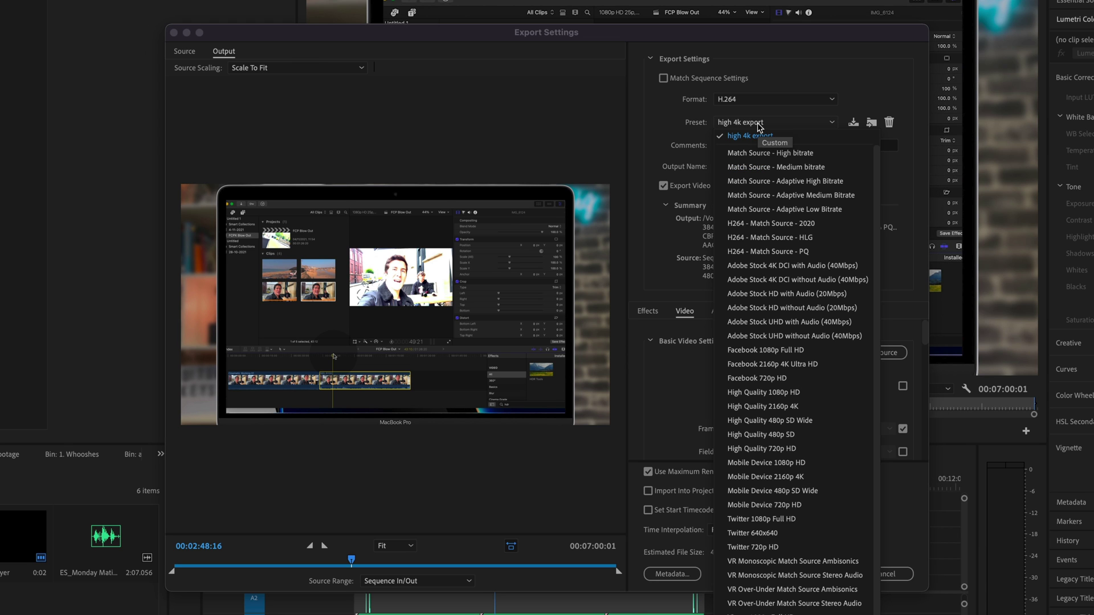
click(743, 136)
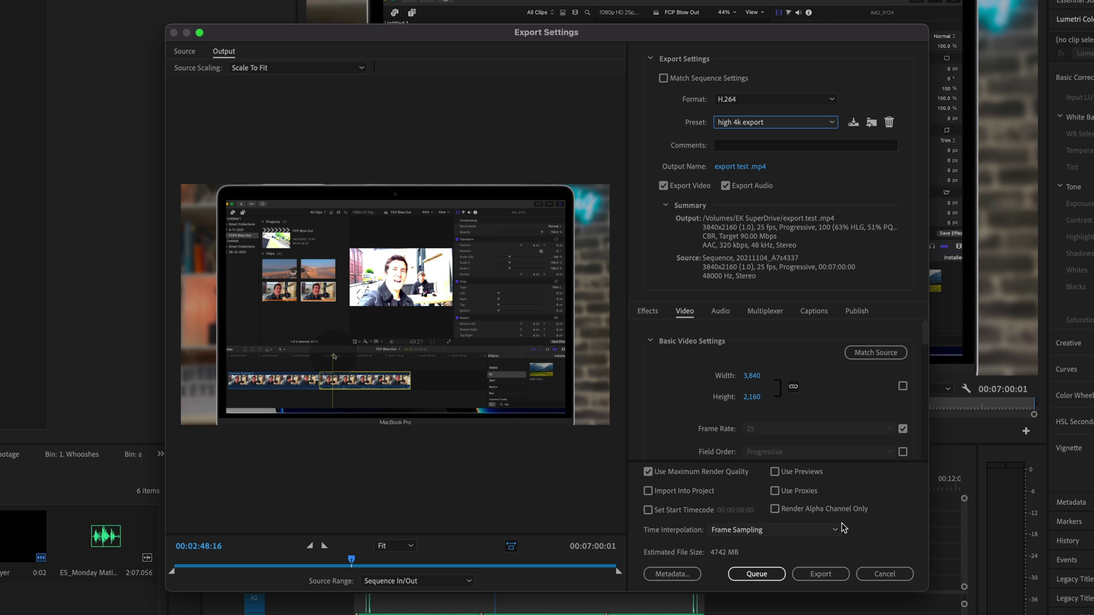
Start the export using the high 4k export preset.
click(831, 579)
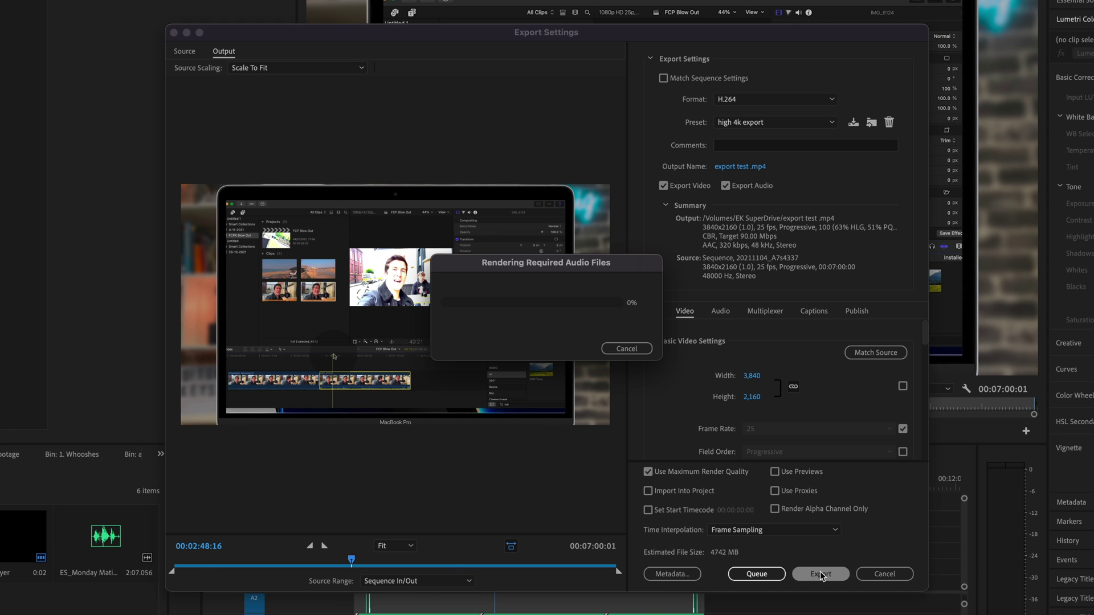